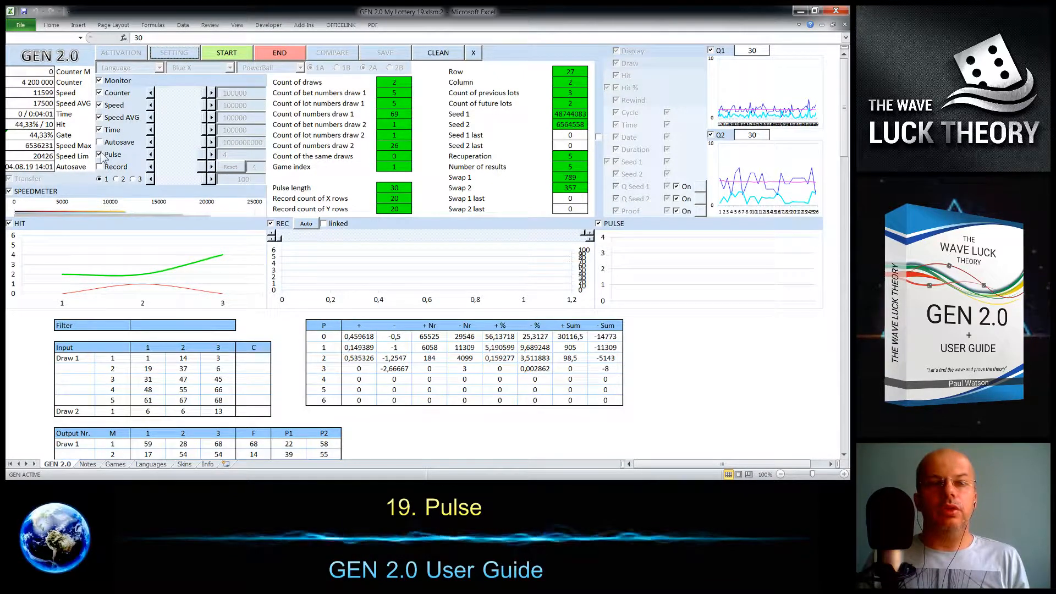
# Start the generator with the Pulse level at 1 and inspect the live output table
pyautogui.click(235, 53)
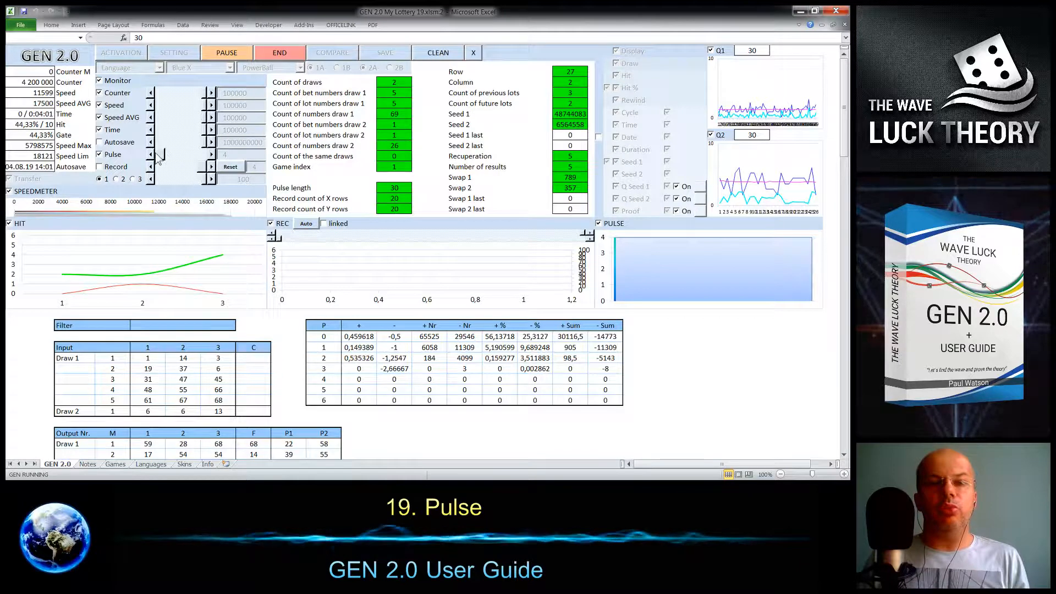
pyautogui.moveTo(157, 154); pyautogui.dragTo(152, 154)
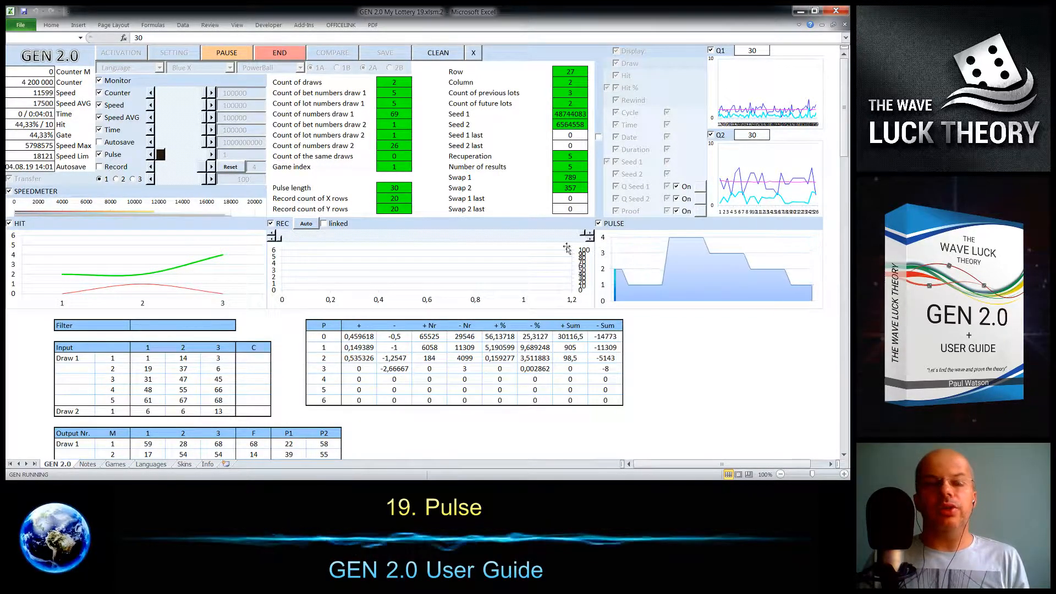
pyautogui.click(141, 326)
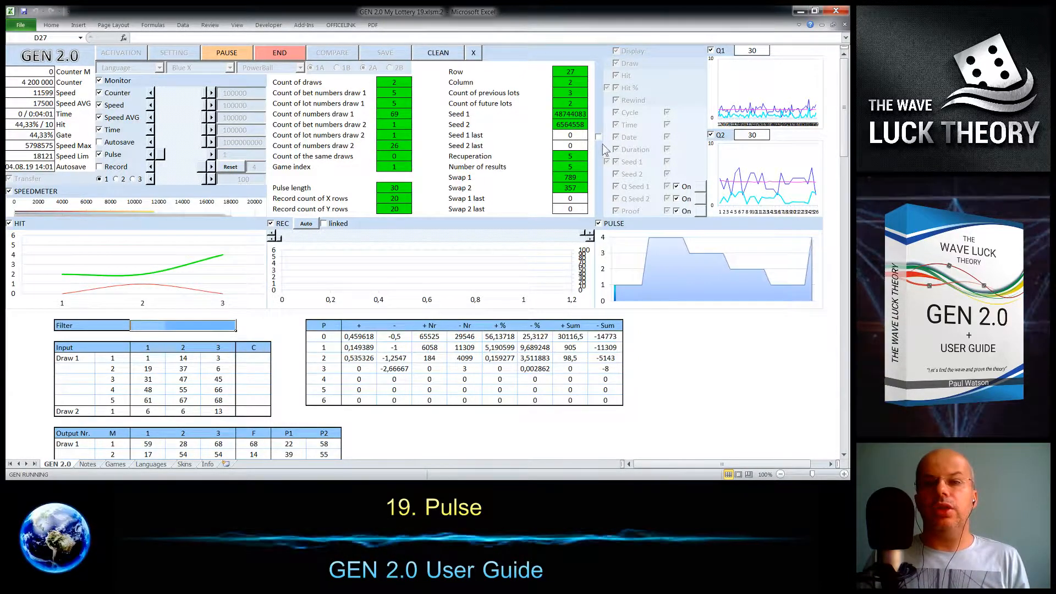
pyautogui.scroll(-4, 483, 229)
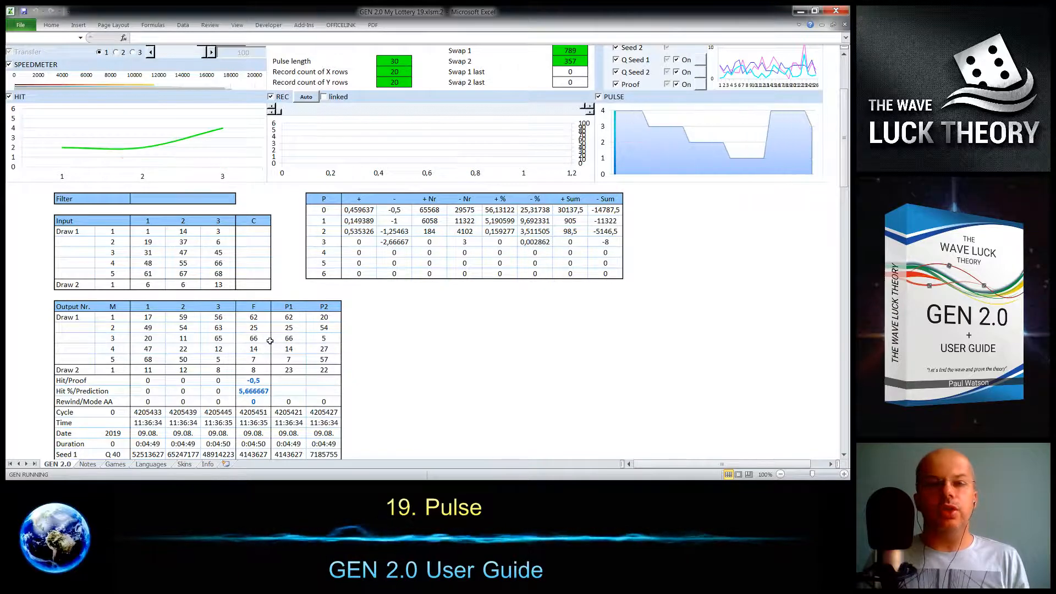
pyautogui.scroll(4, 270, 341)
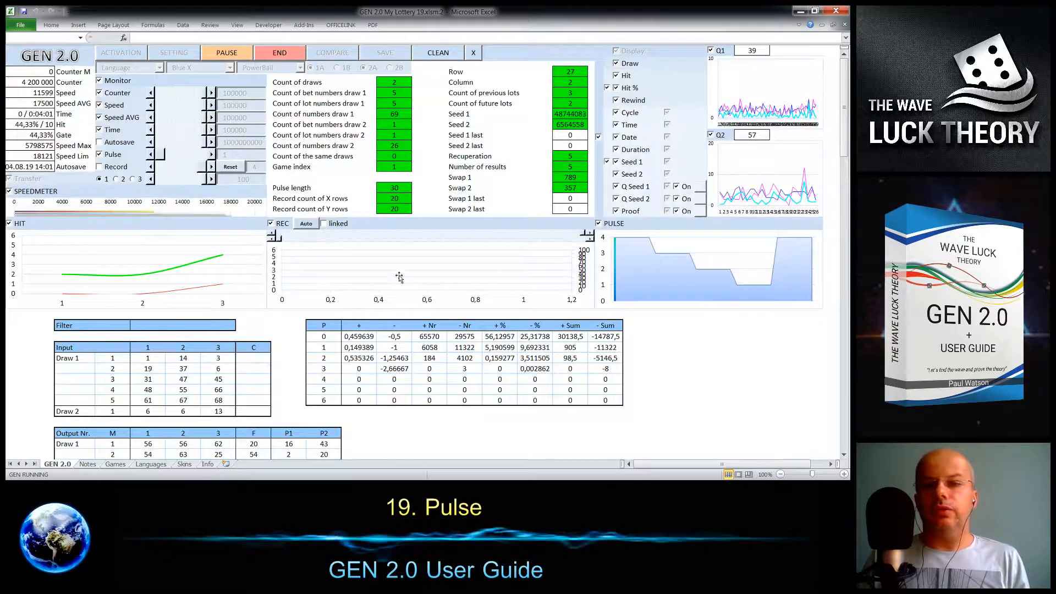
# Raise the Pulse level to 4 and bring it back to 1 to compare the pulse graph
pyautogui.click(211, 156)
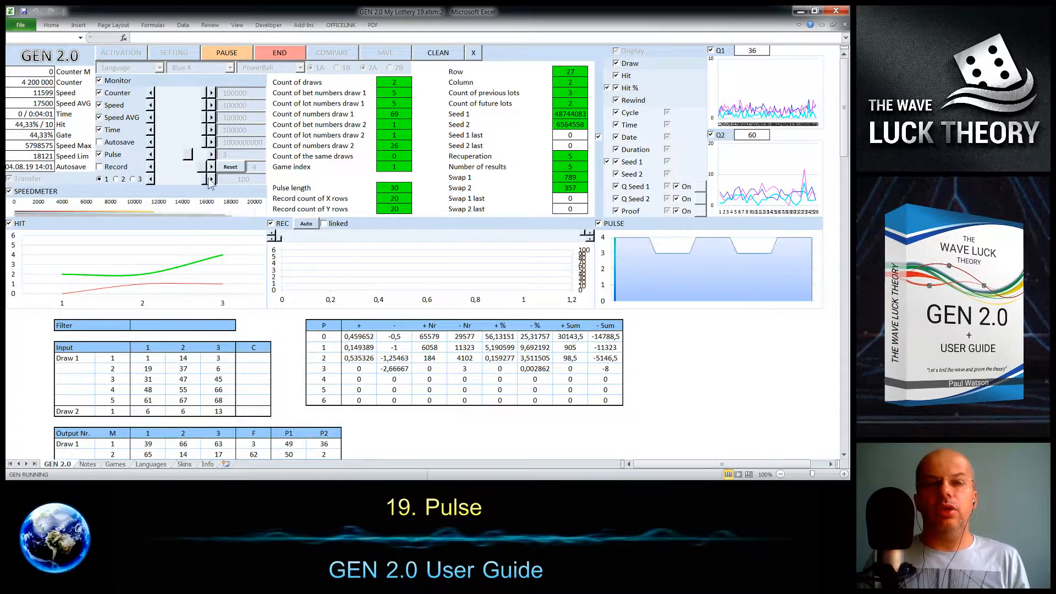
pyautogui.click(211, 155)
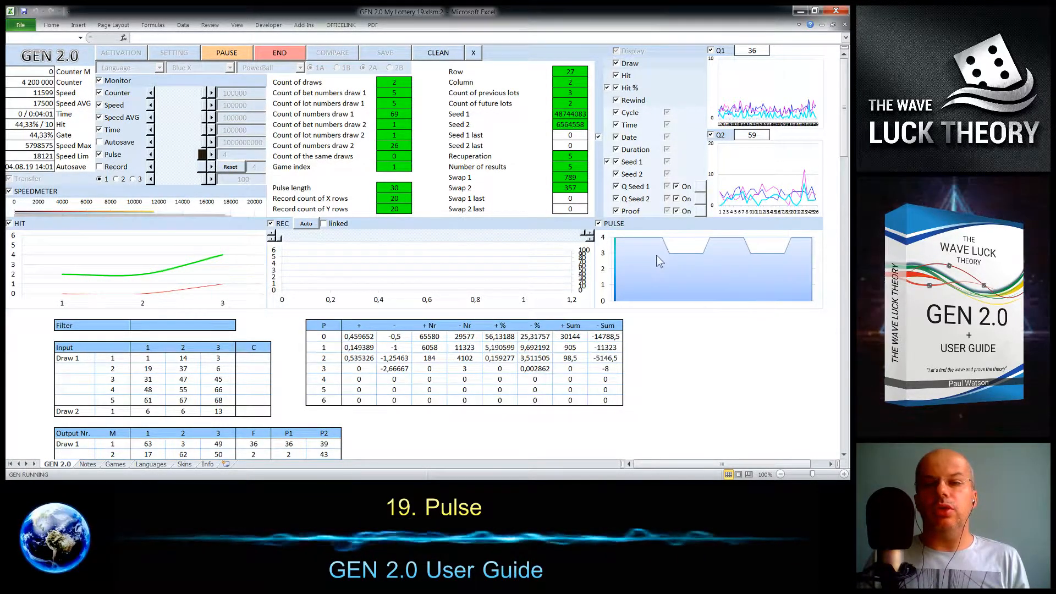
pyautogui.click(151, 156)
pyautogui.click(151, 156)
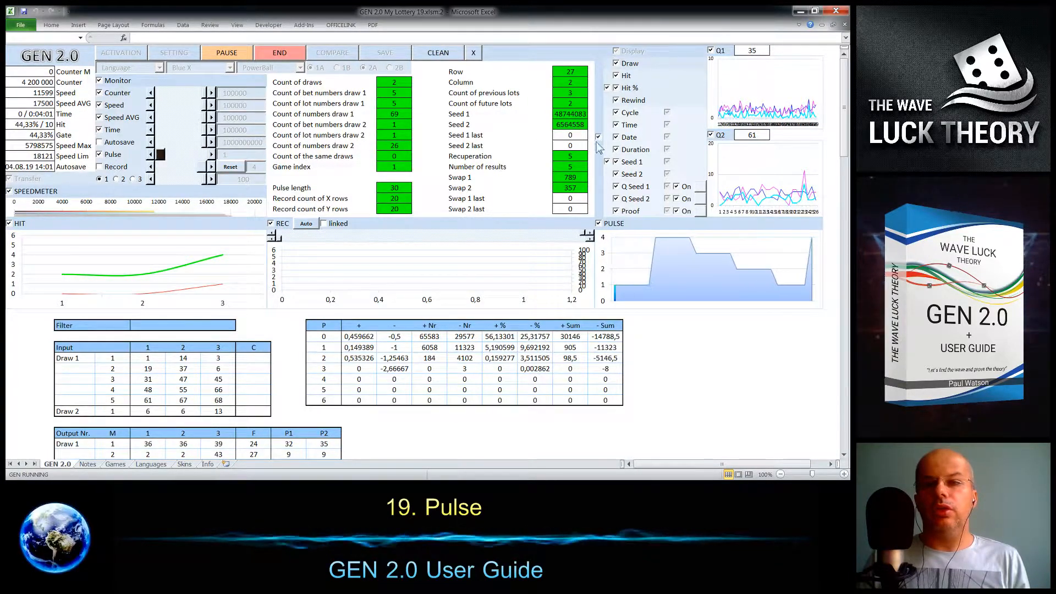
# Switch off the live result display and set the first and second Filter values to 1, ending and restarting the run around each entry
pyautogui.click(598, 137)
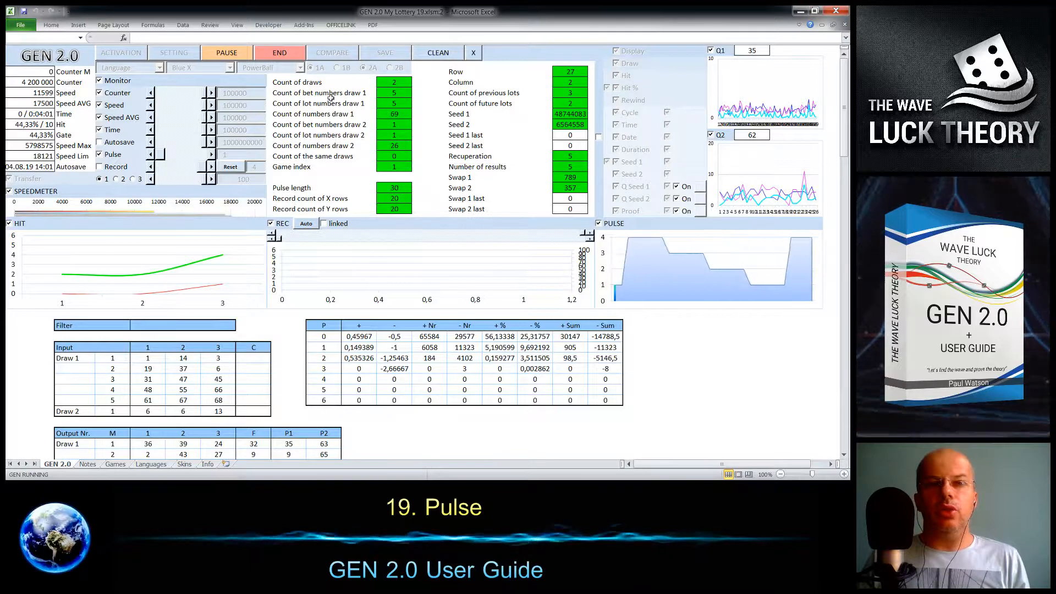
pyautogui.click(272, 55)
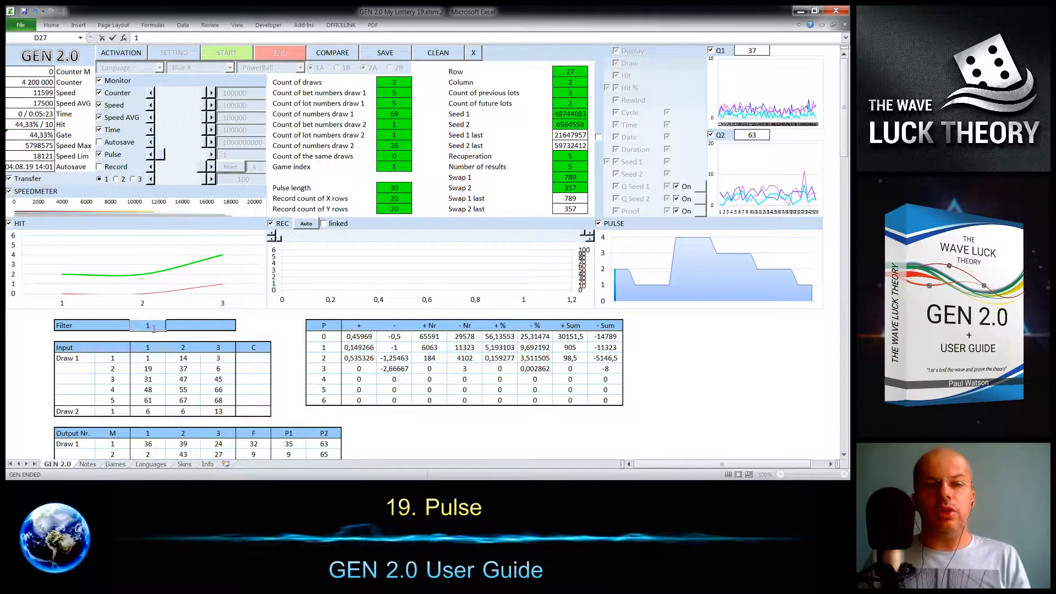
pyautogui.click(174, 327)
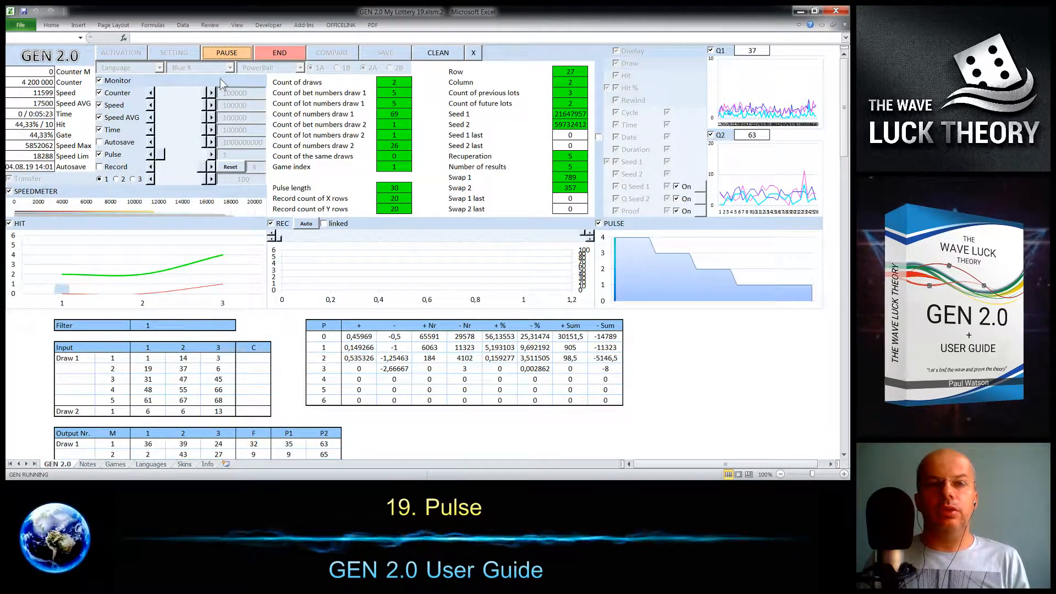
pyautogui.click(274, 55)
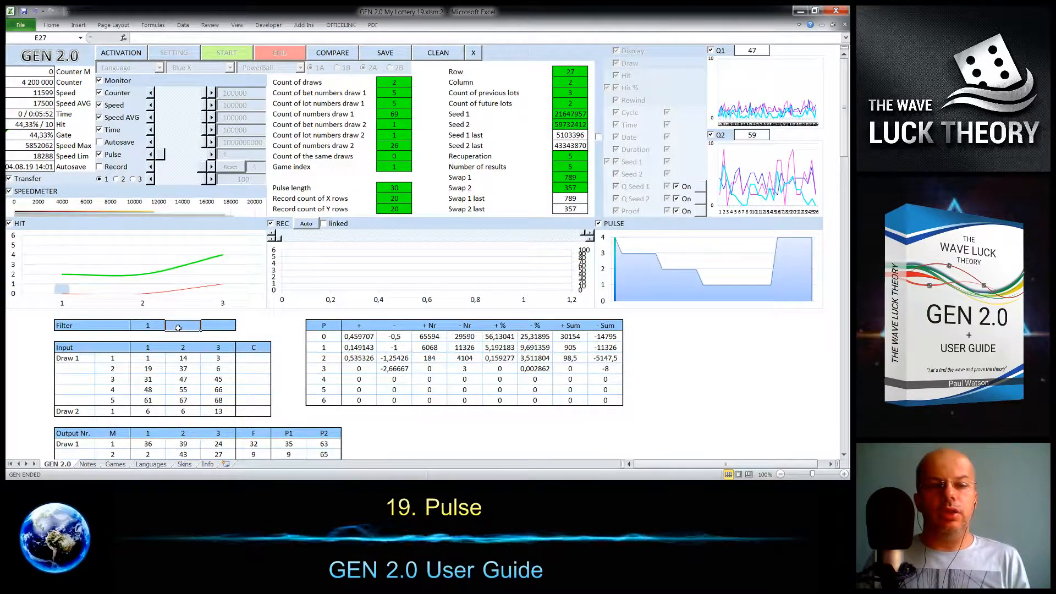
pyautogui.write('1')
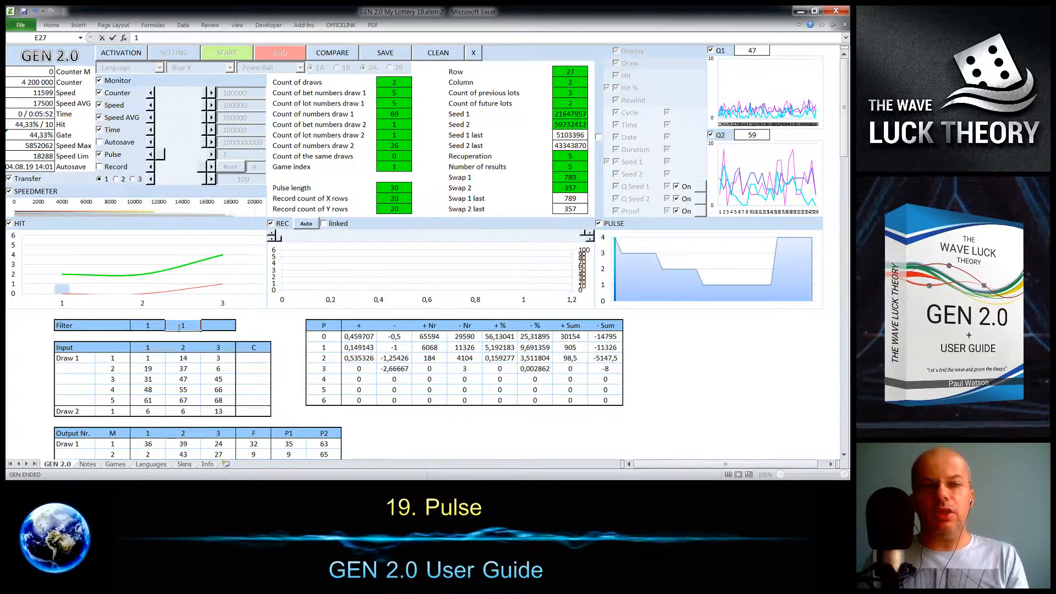
pyautogui.click(203, 327)
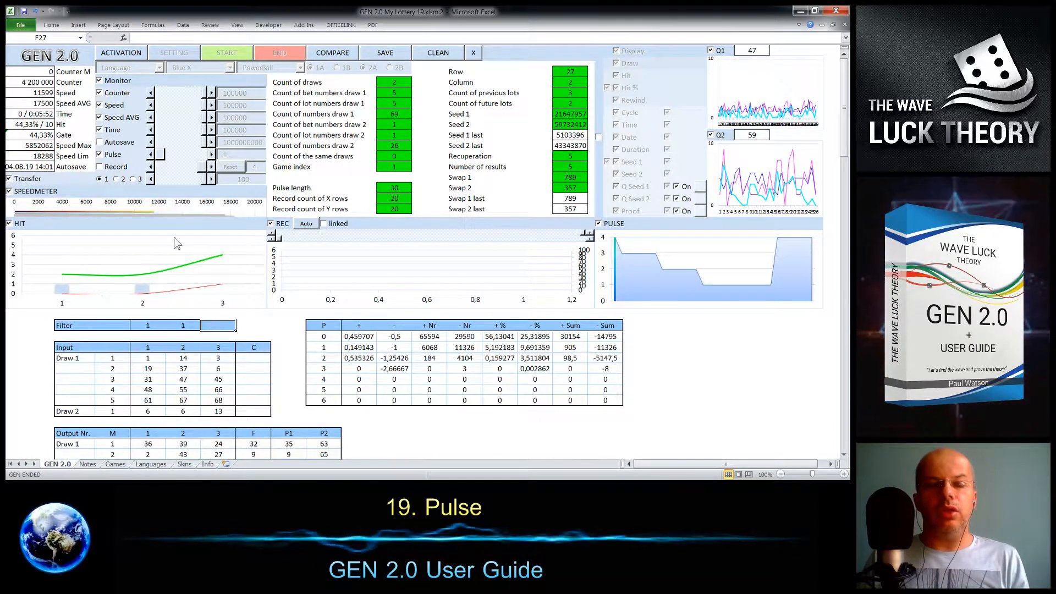
pyautogui.click(116, 54)
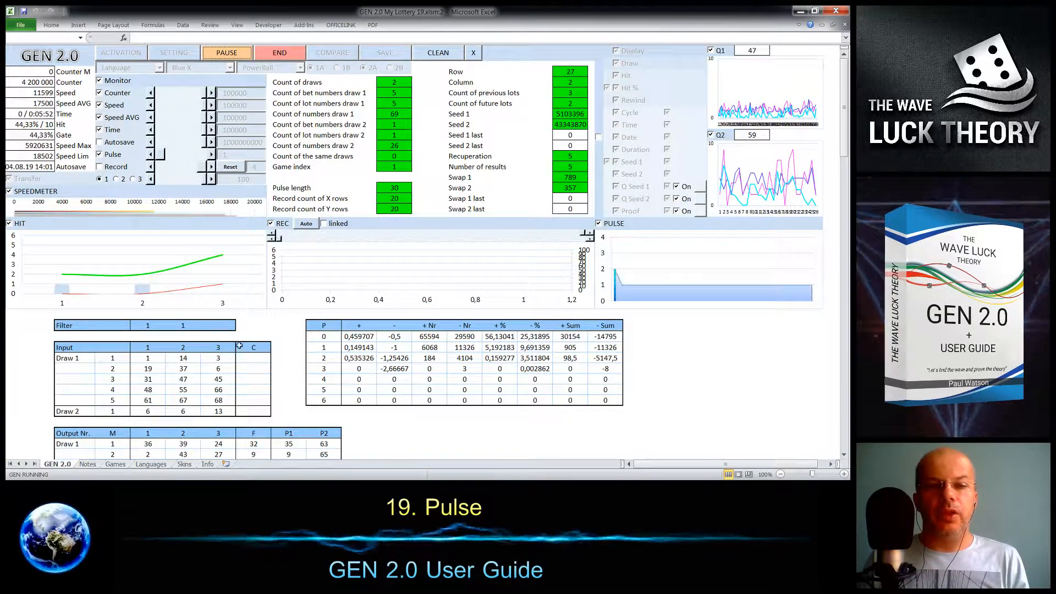
# End the run, set the third Filter value to 1 and restart the generator
pyautogui.click(276, 54)
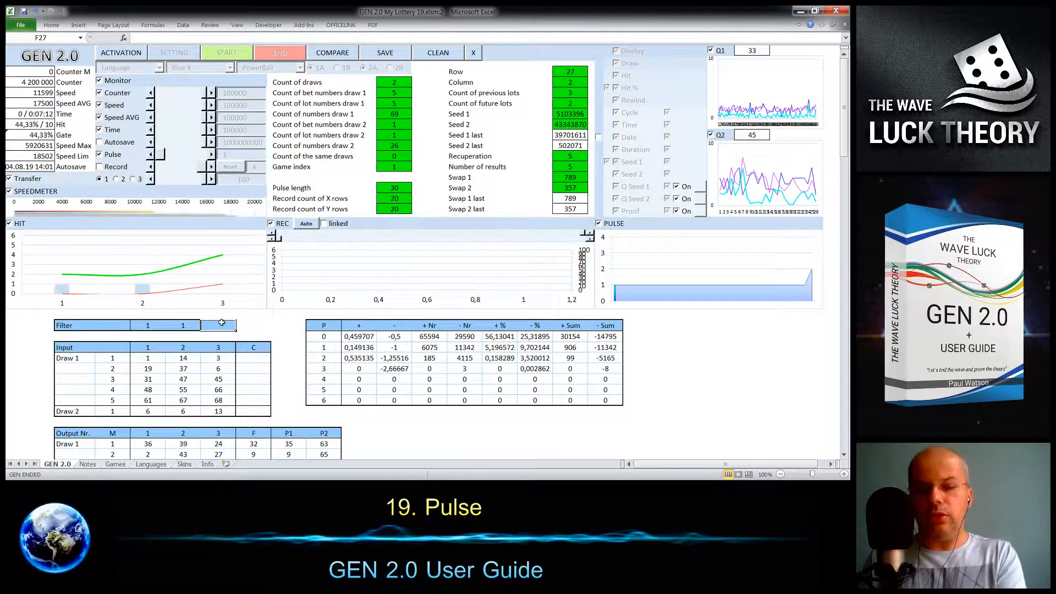
pyautogui.click(242, 322)
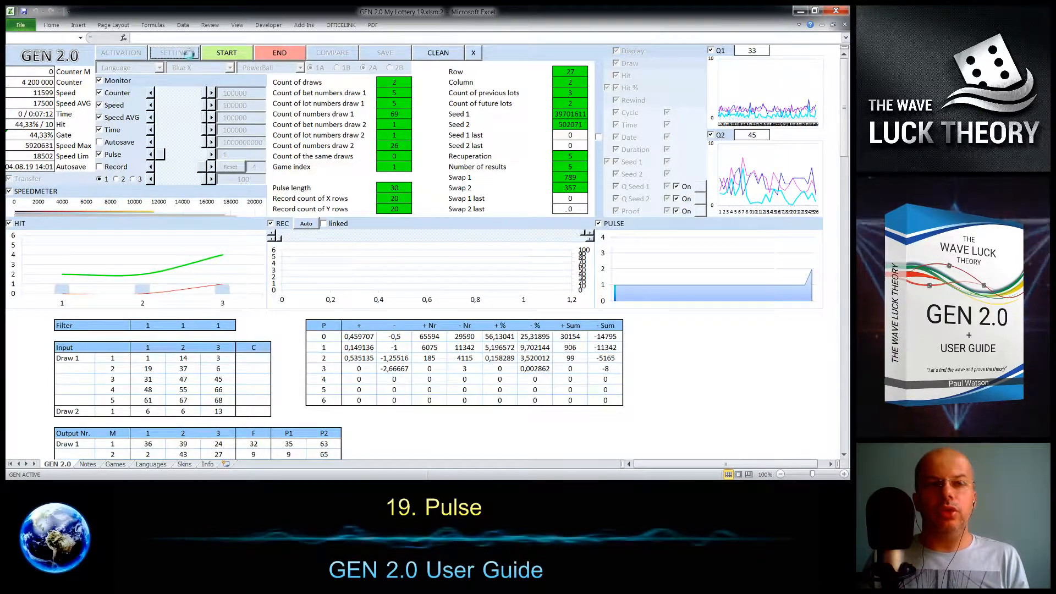
pyautogui.click(216, 53)
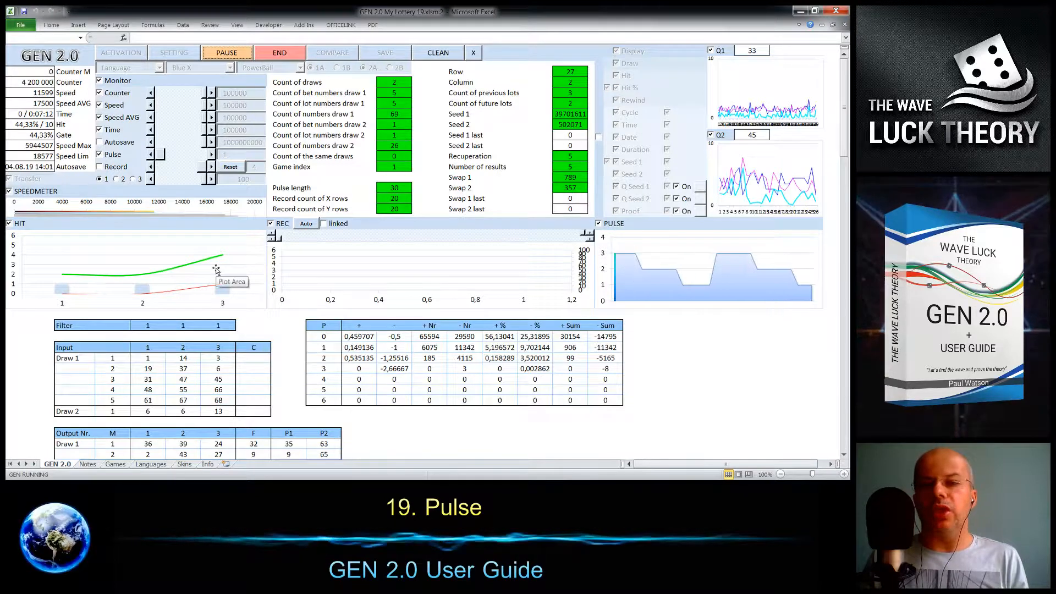
# Raise the Pulse level to 3 during the run and lower it back to 1
pyautogui.click(210, 155)
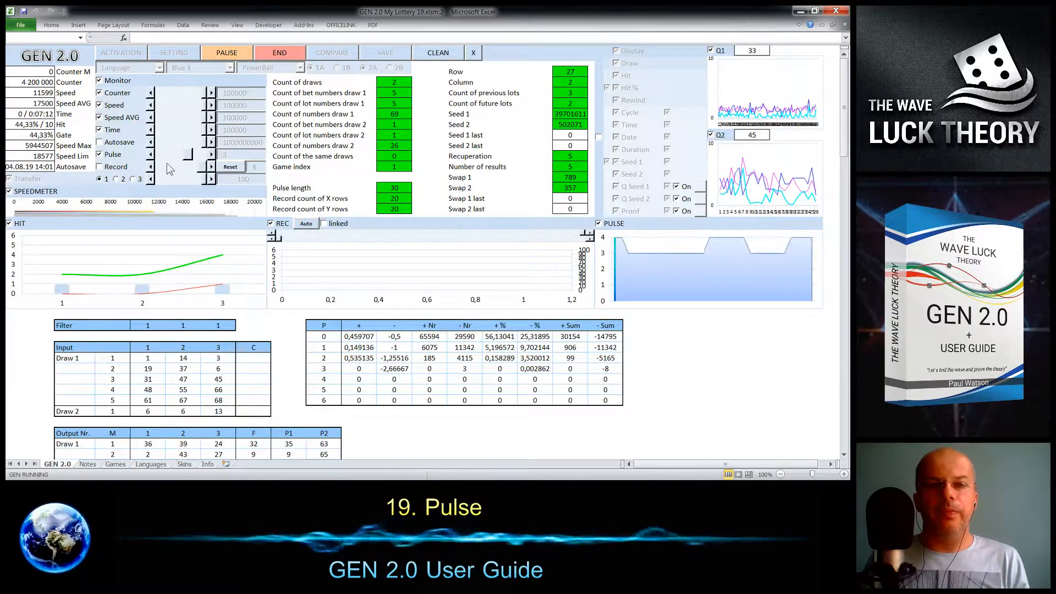
pyautogui.click(150, 156)
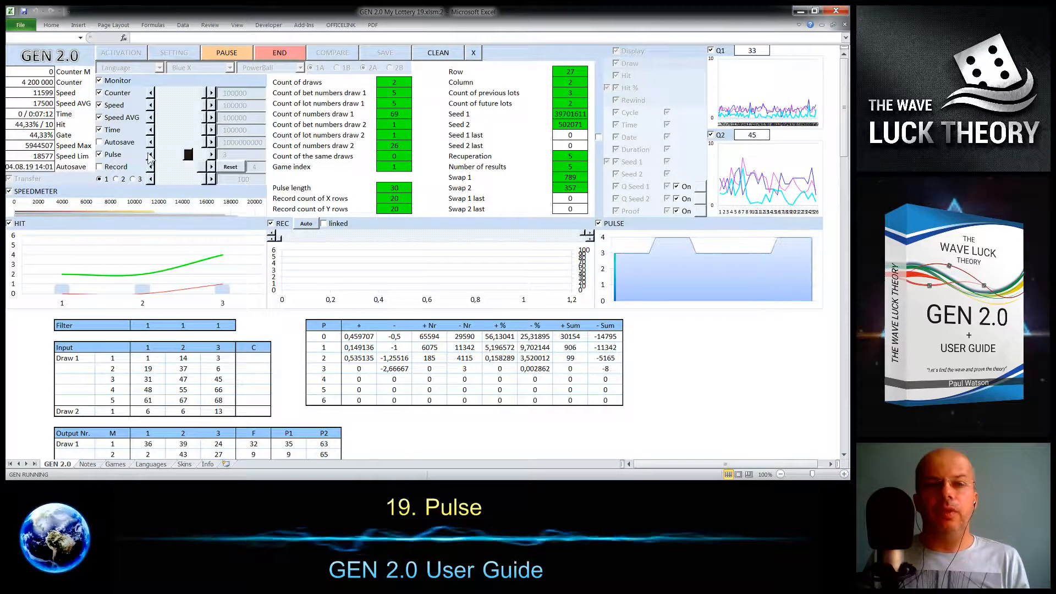
pyautogui.click(150, 155)
pyautogui.click(150, 155)
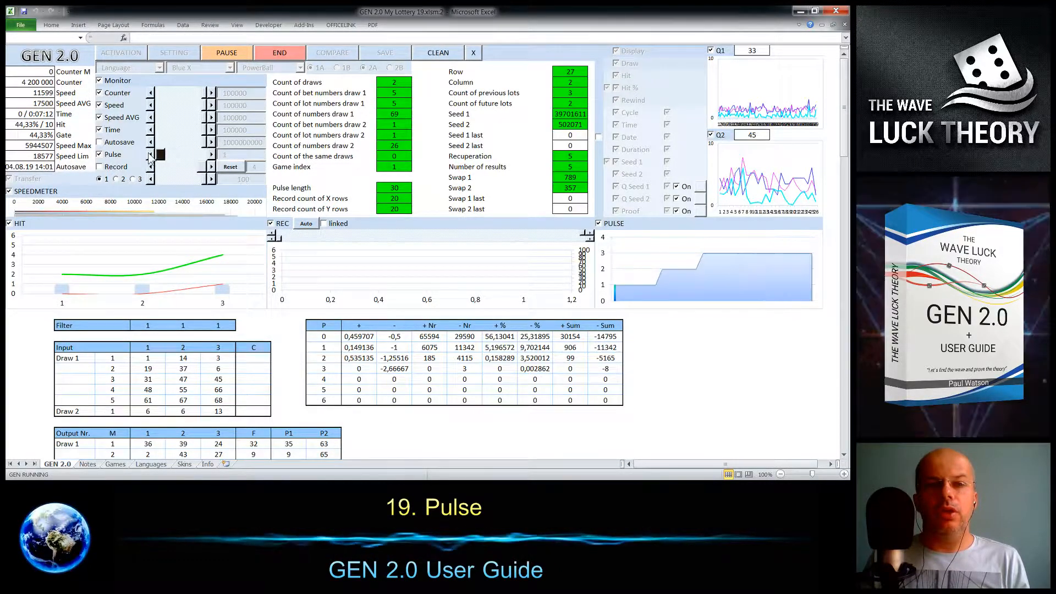
# Restart the generator with the first Filter value at 2 and raise the Pulse level to 2
pyautogui.click(268, 53)
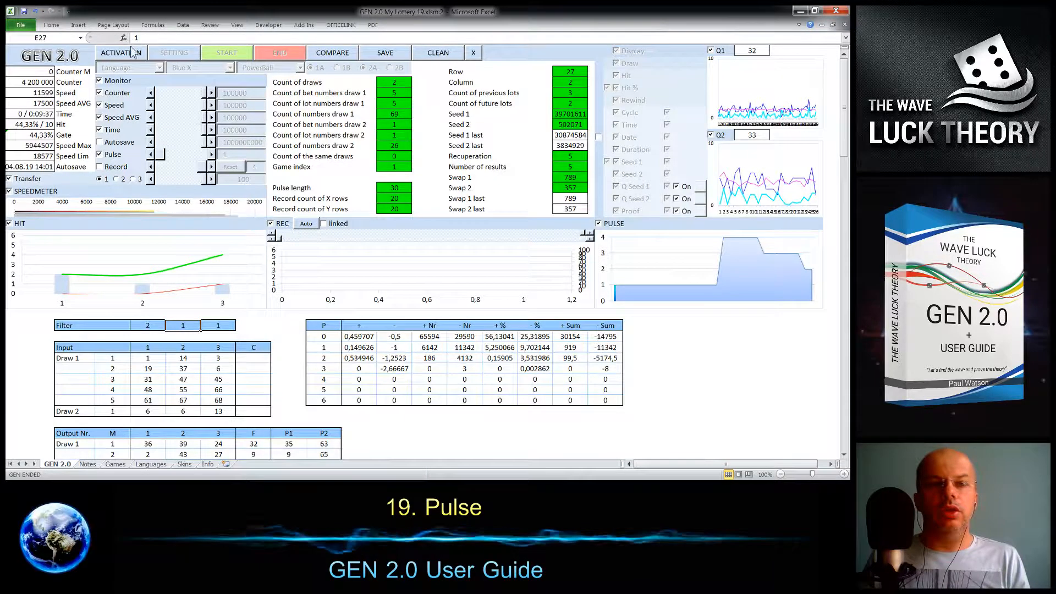
pyautogui.click(227, 53)
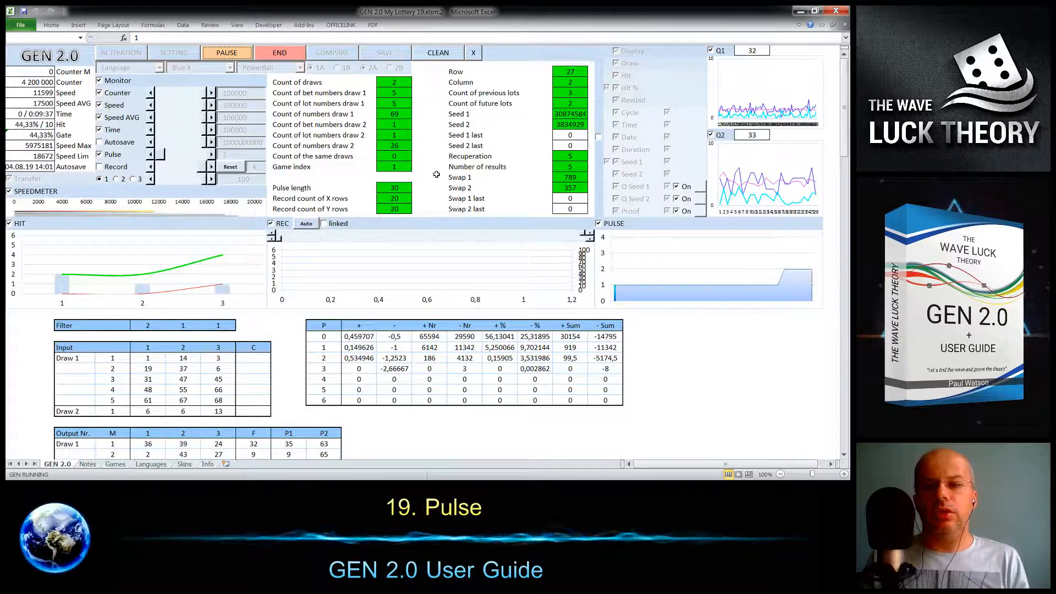
pyautogui.click(212, 155)
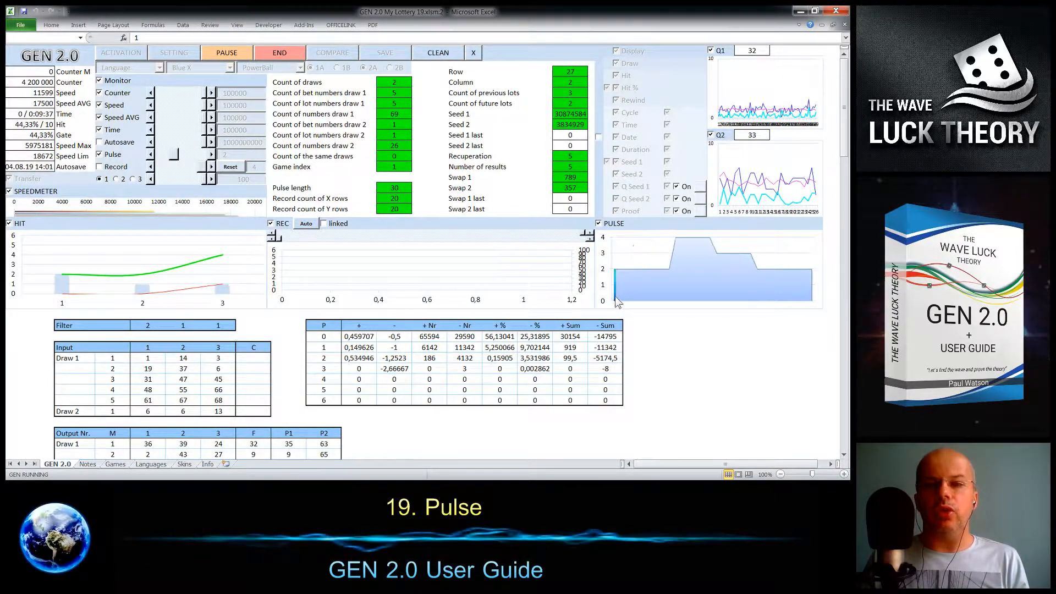
# End the run, set the second Filter value to 2 and restart the generator
pyautogui.click(278, 53)
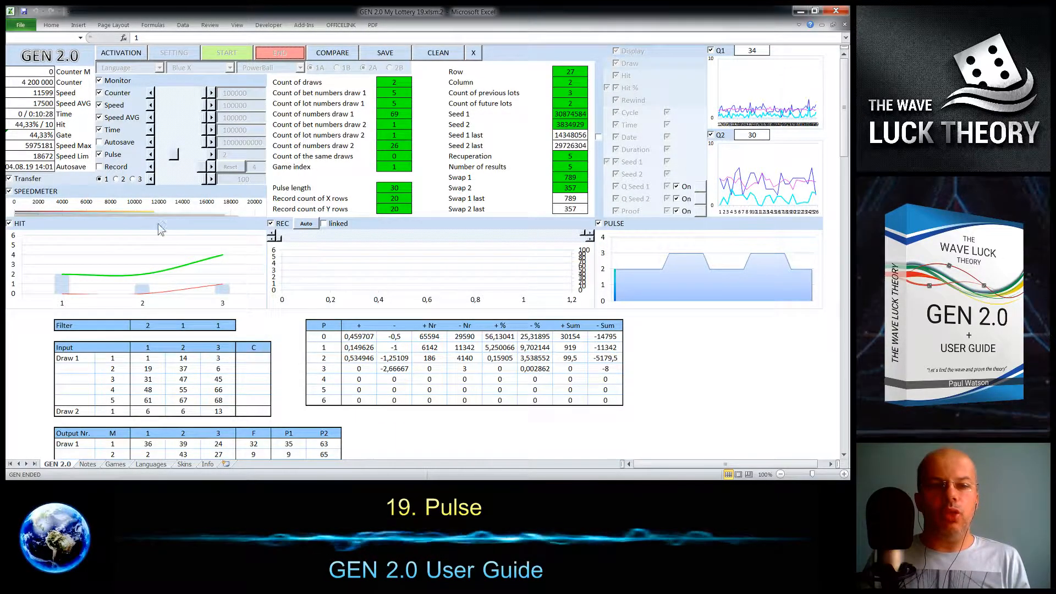
pyautogui.click(183, 325)
pyautogui.write('2')
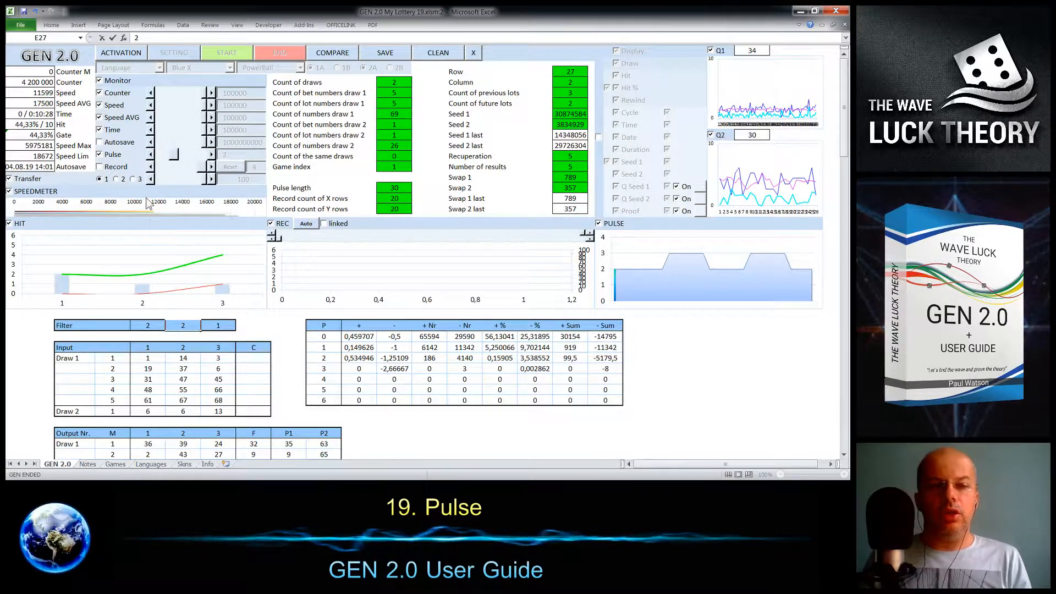
pyautogui.press('Tab')
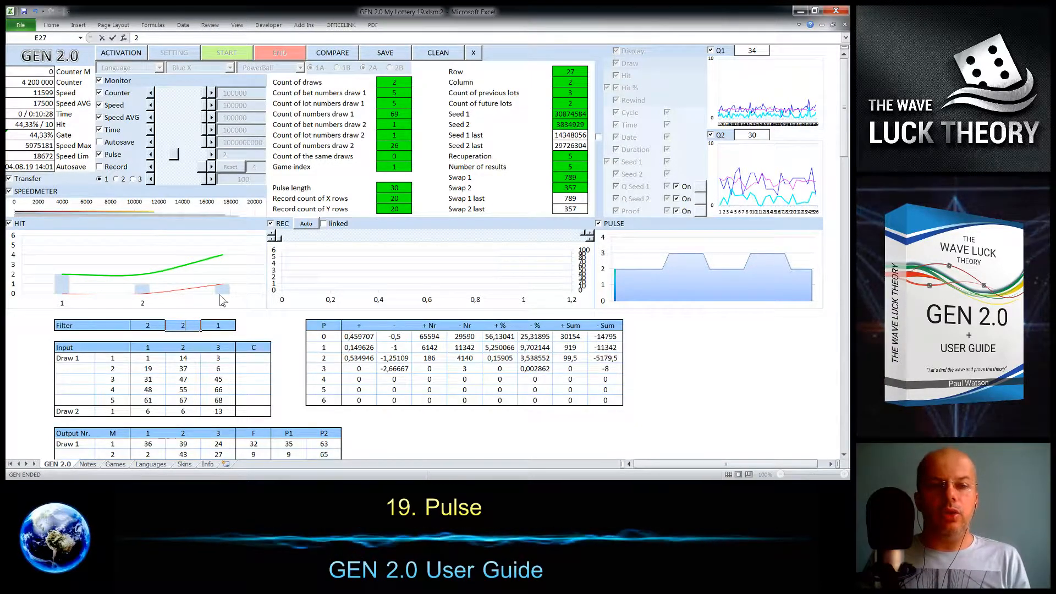
pyautogui.click(132, 55)
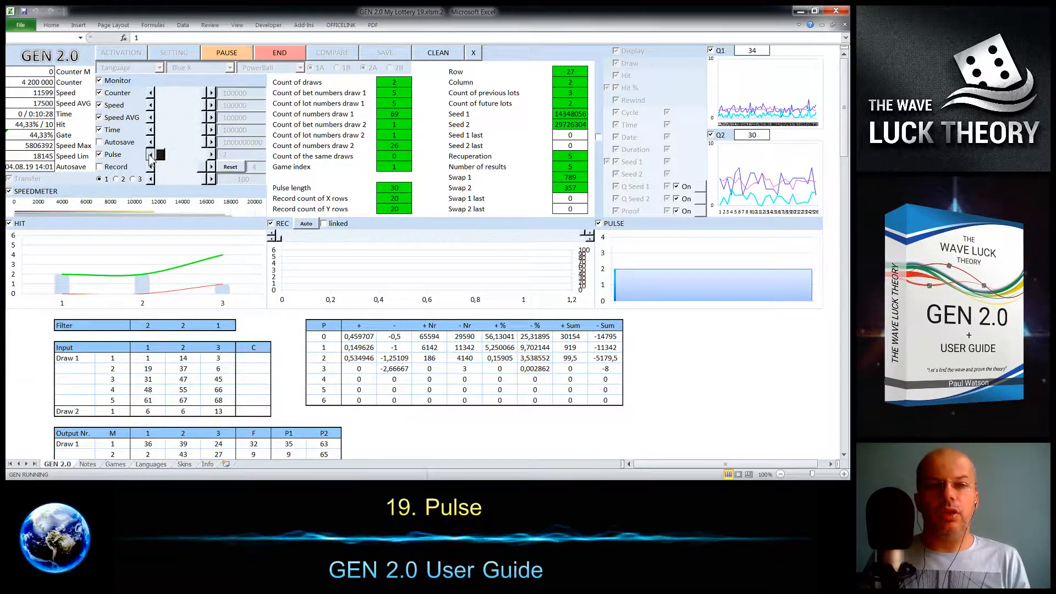
# Vary the Pulse level between 1 and 3 during the run and return it to 2
pyautogui.click(151, 156)
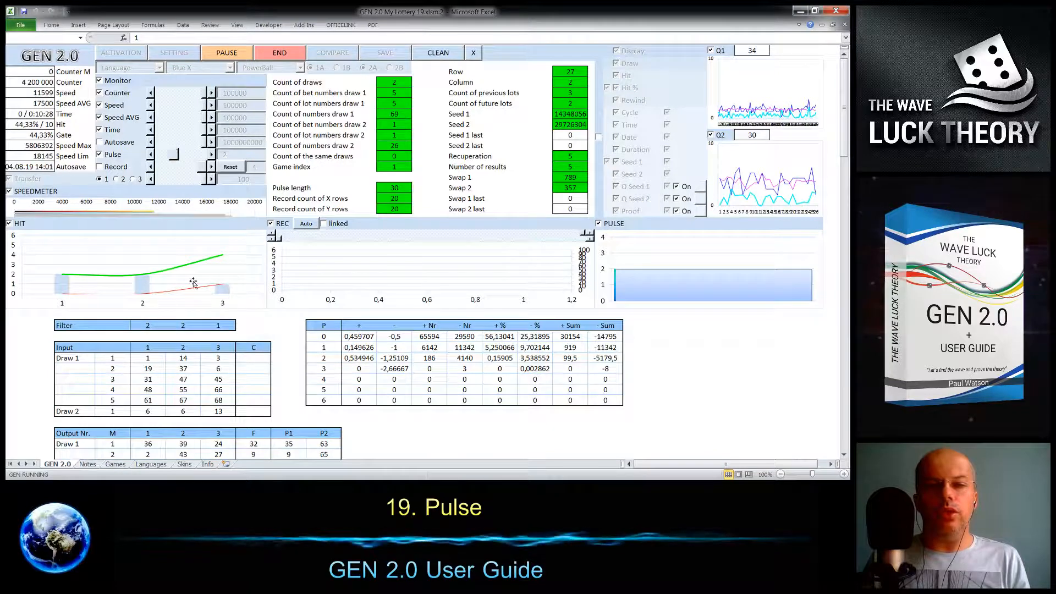
pyautogui.click(212, 155)
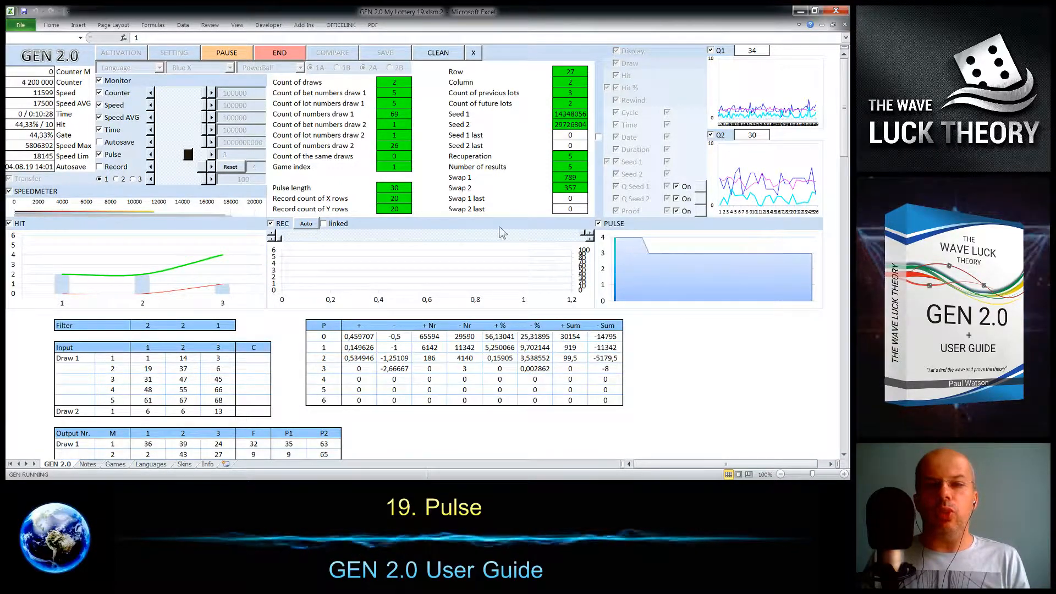
pyautogui.click(149, 156)
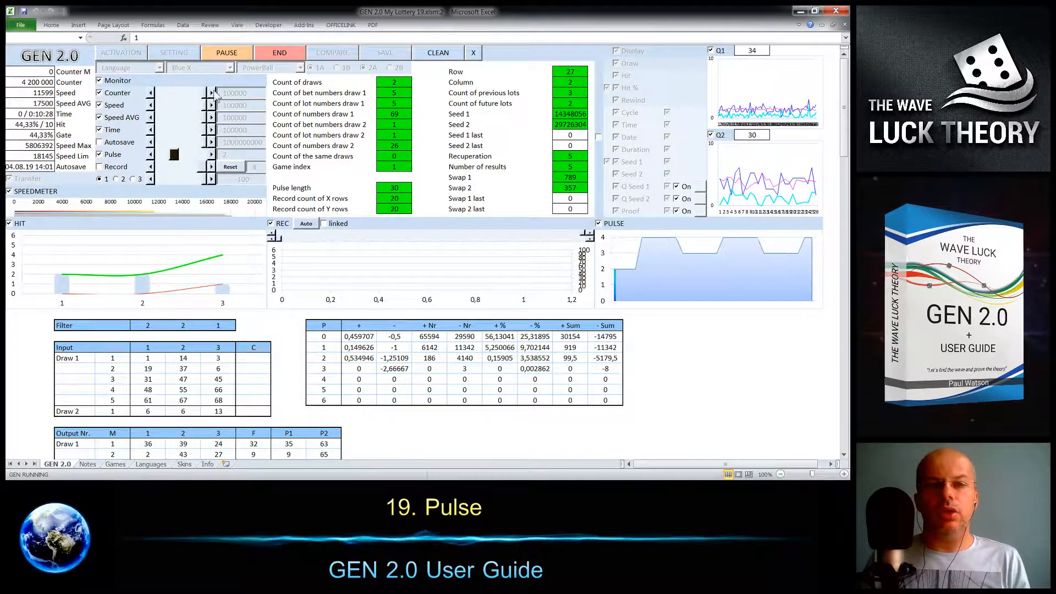
# End the run, set the third Filter value to 2 and restart the generator
pyautogui.click(280, 53)
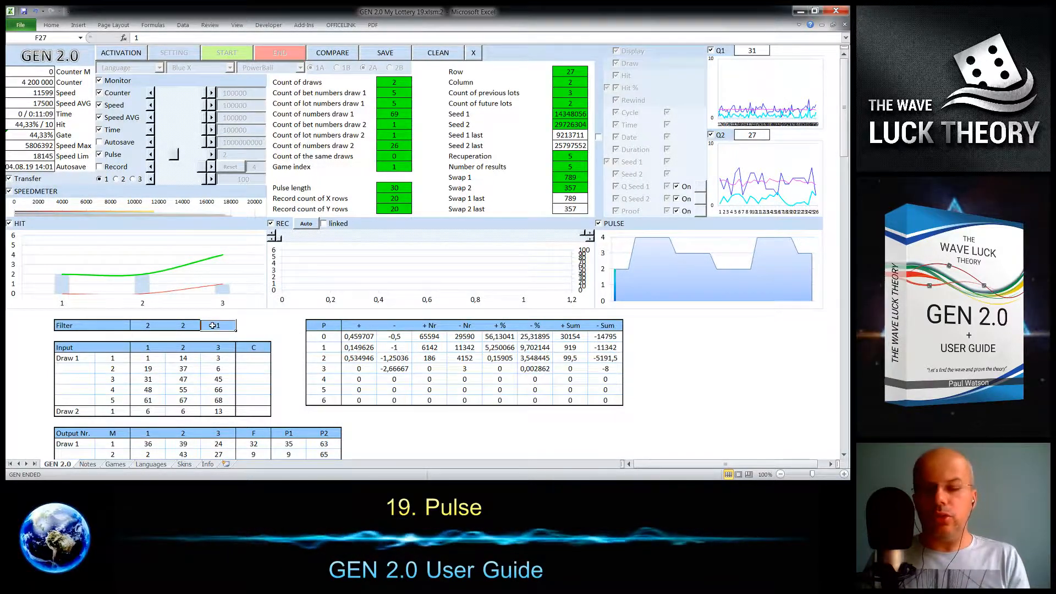
pyautogui.write('2')
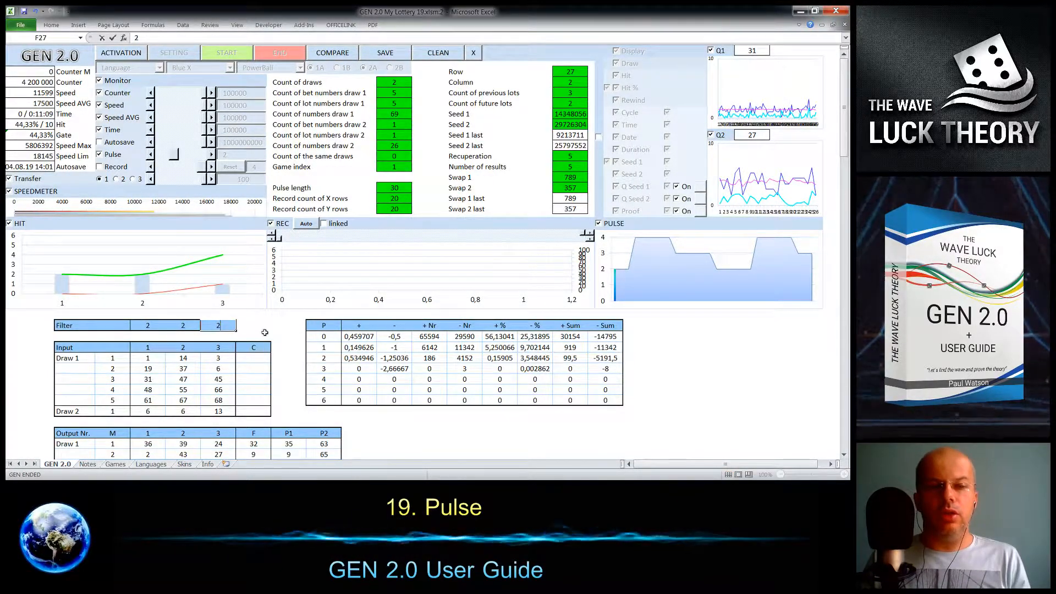
pyautogui.click(114, 54)
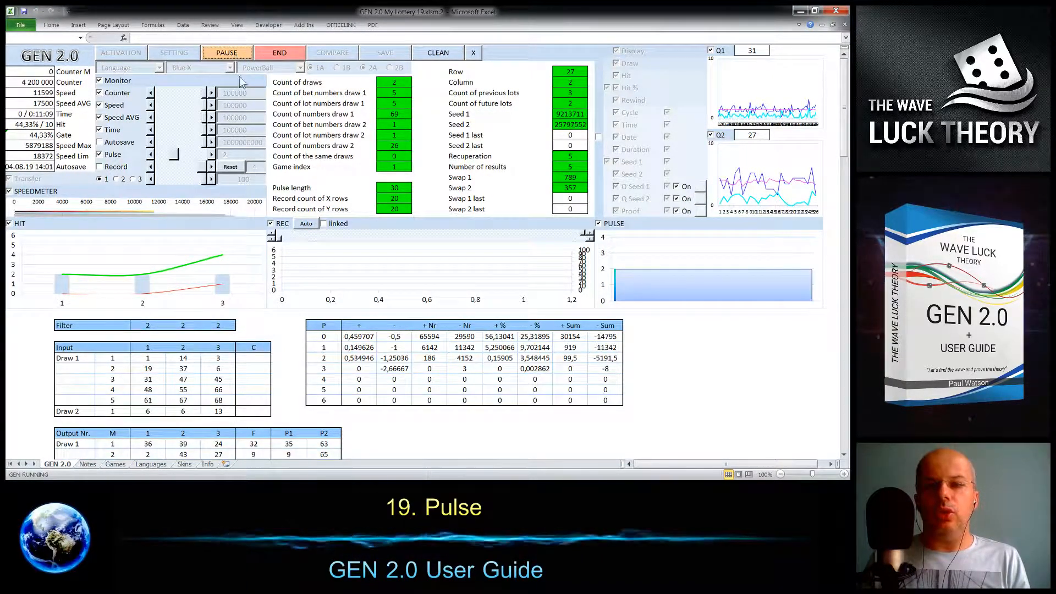
# Lower the Pulse level to 1, raise it stepwise to 3 and pause the generator
pyautogui.click(151, 155)
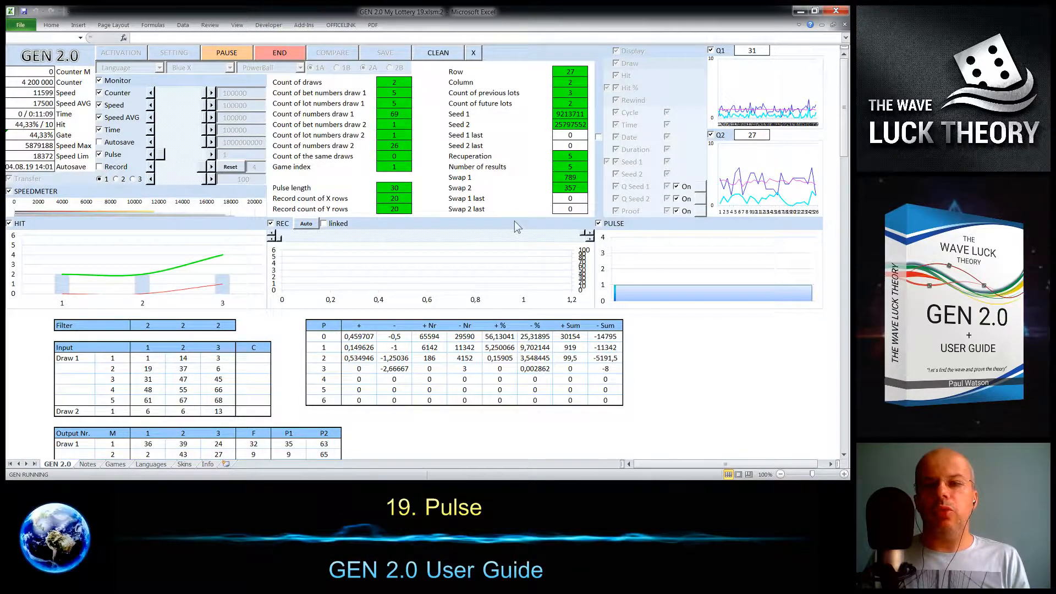
pyautogui.click(213, 155)
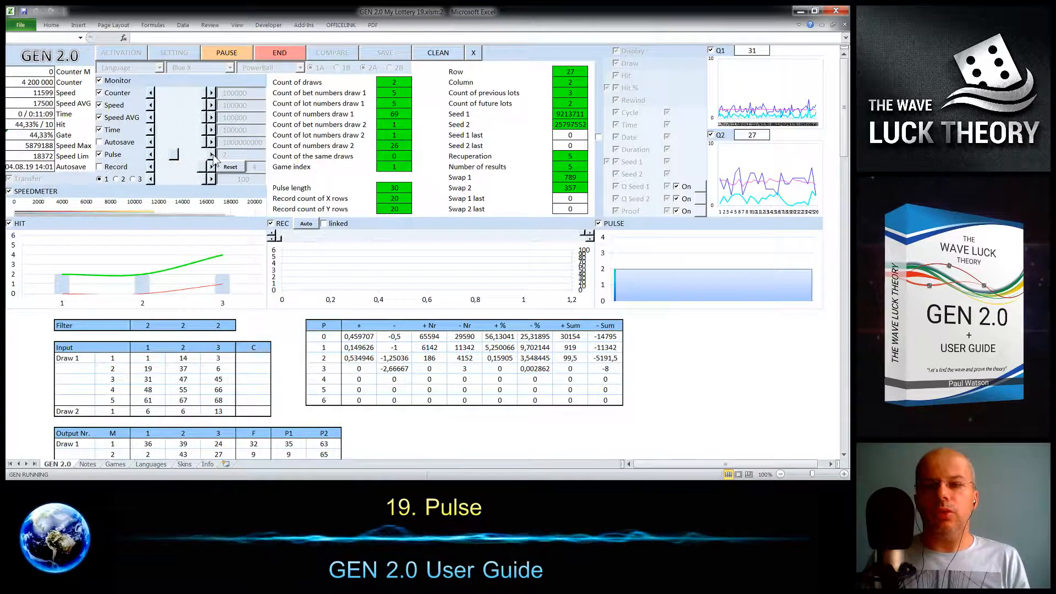
pyautogui.click(212, 154)
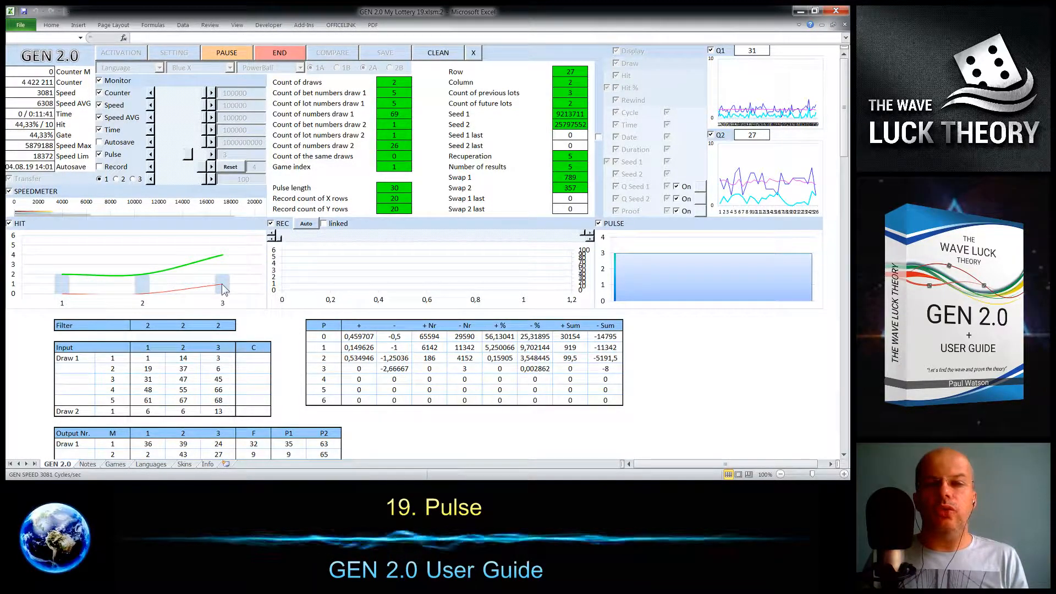
pyautogui.moveTo(222, 285)
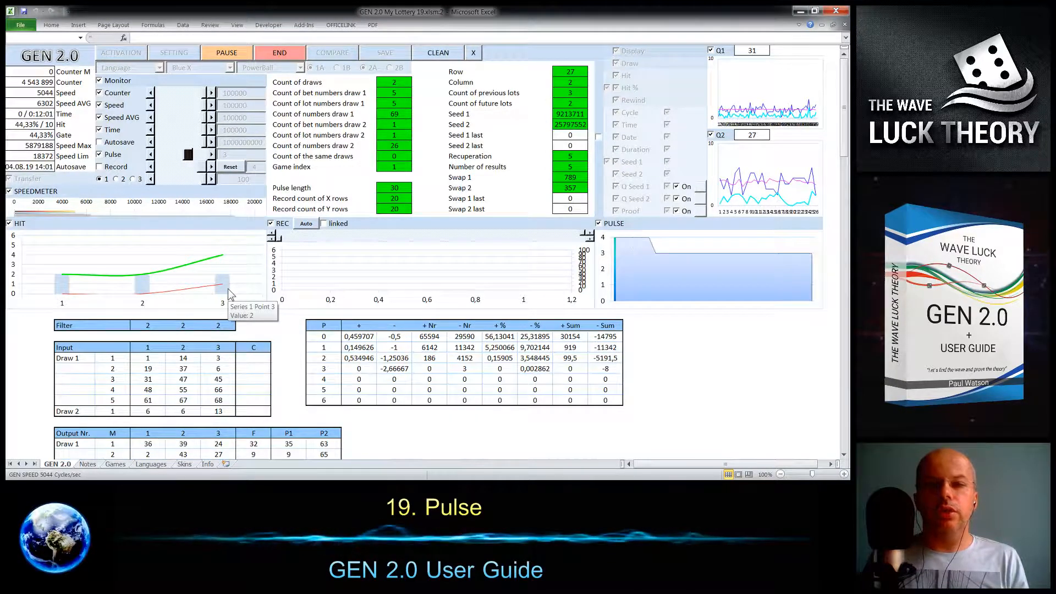
pyautogui.click(220, 55)
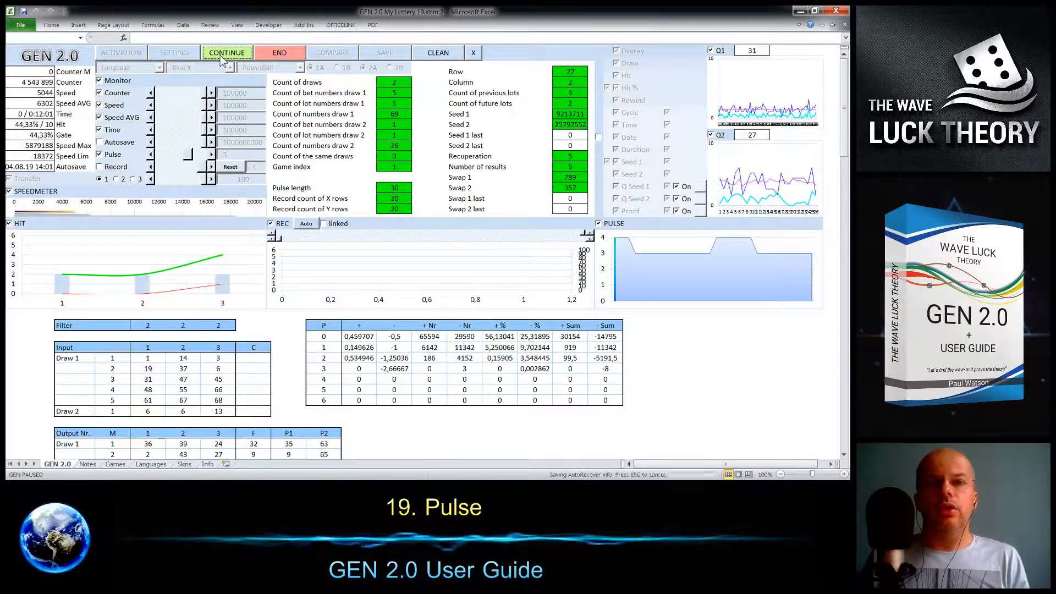